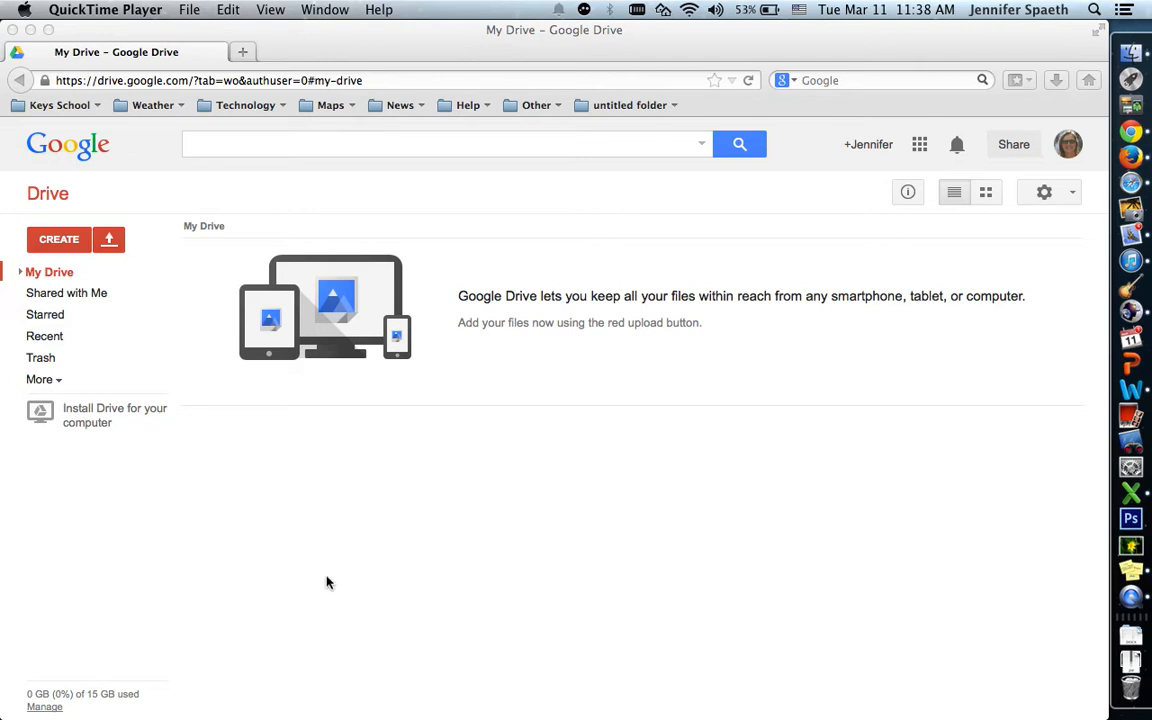
Create a folder in My Drive named with the code 2014A followed by the student's first name
click(63, 241)
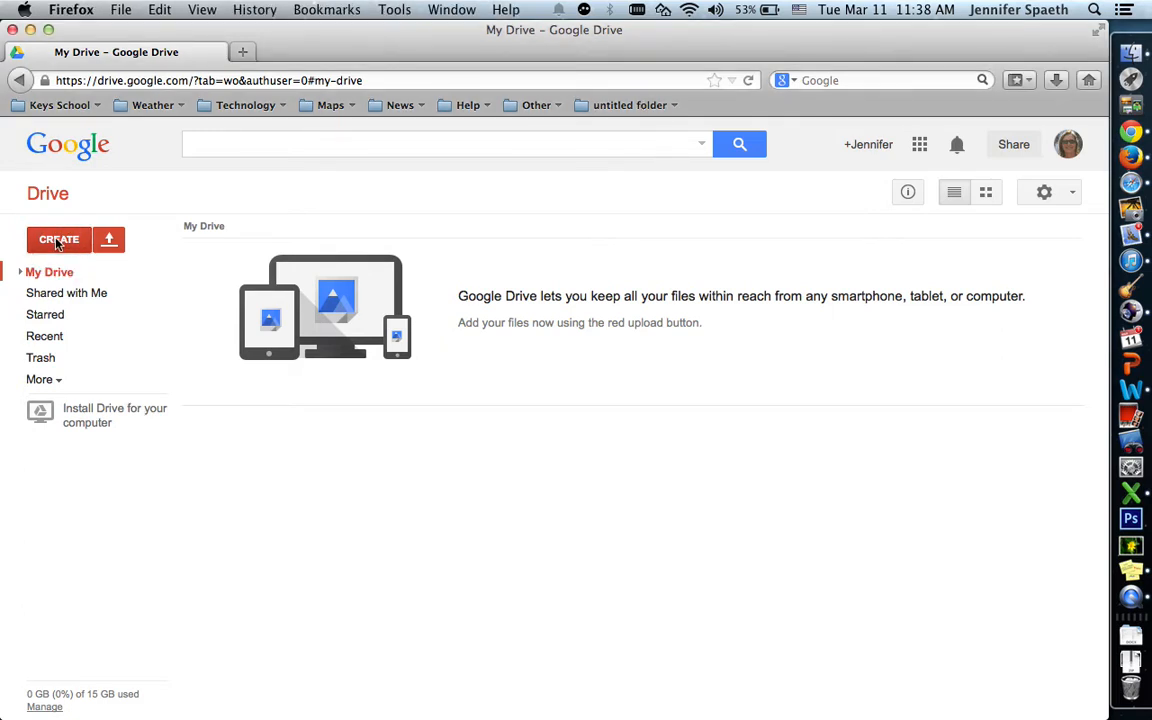
click(57, 242)
click(94, 284)
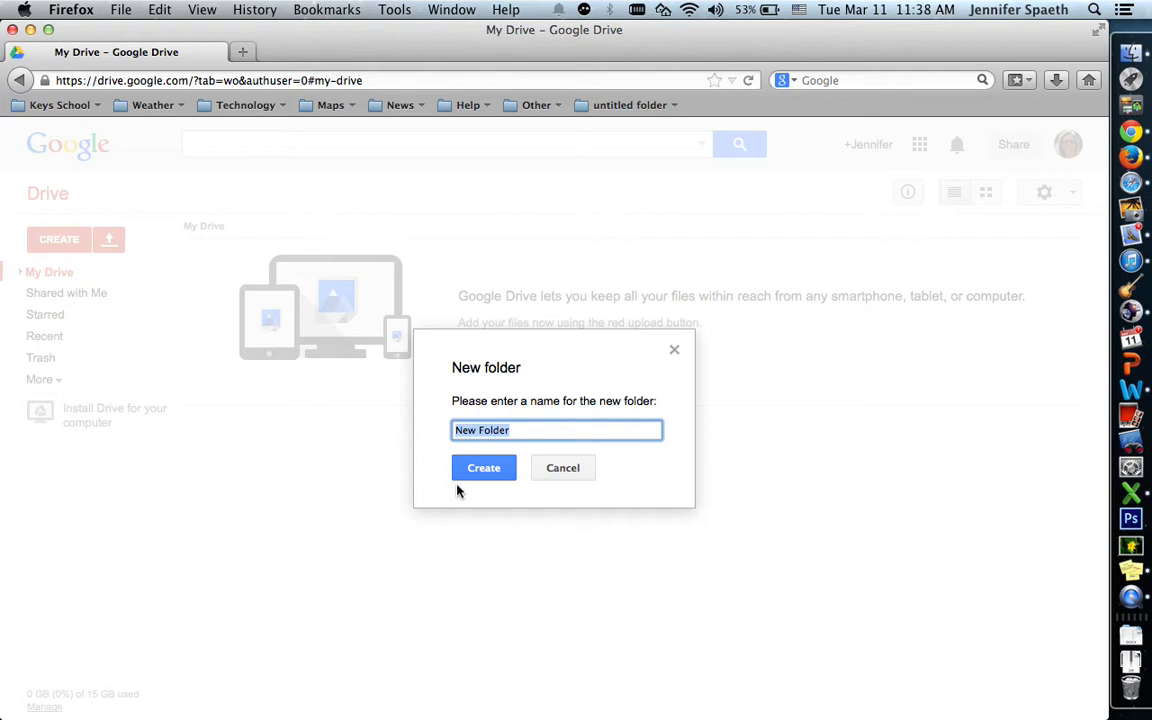
text(2014)
key(BackSpace)
text(A Jenny)
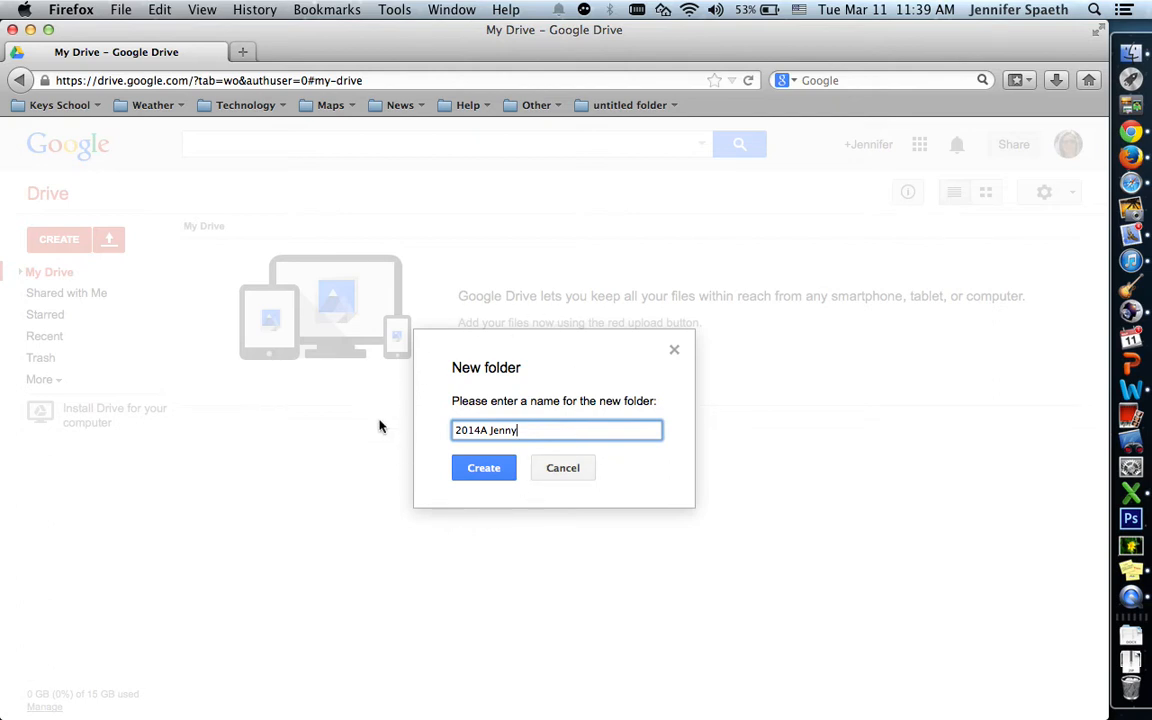
click(488, 470)
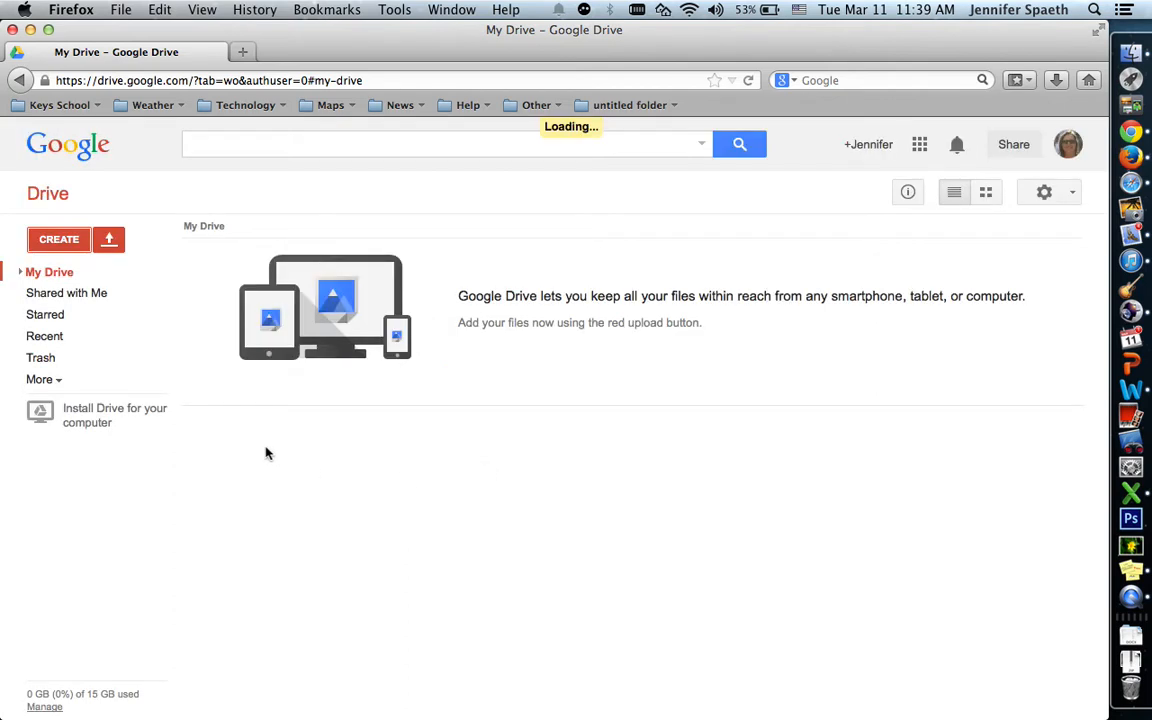
click(47, 277)
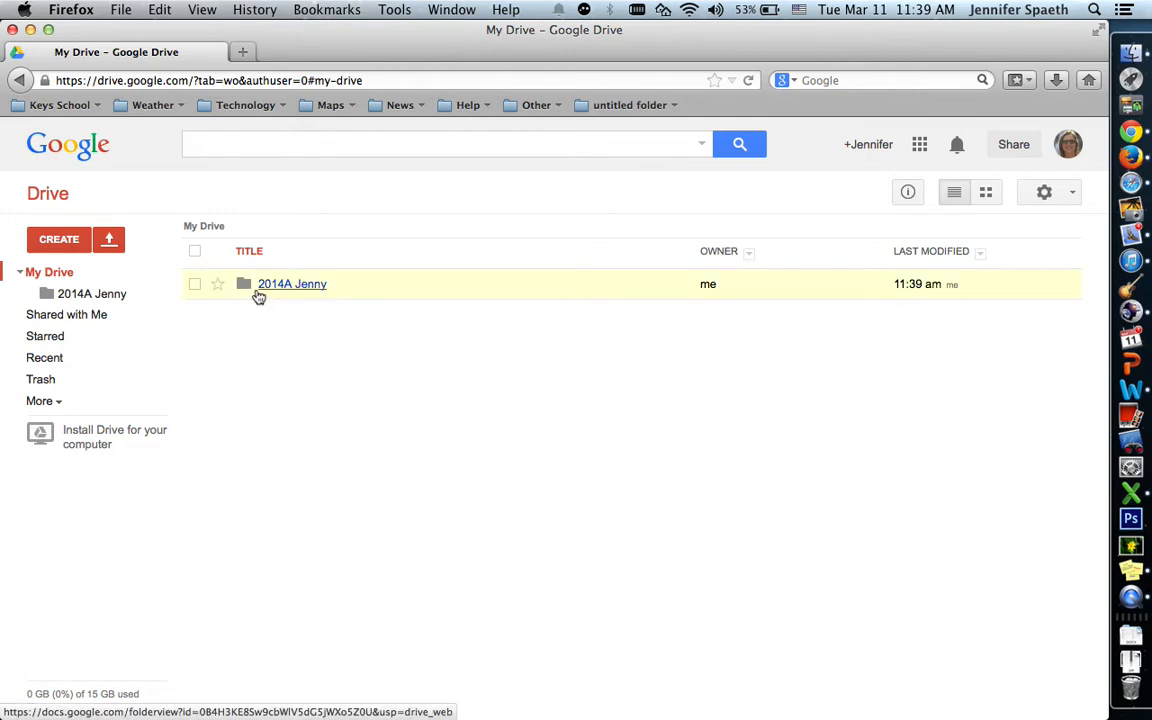
Share the new folder with the teacher's e-mail address, giving edit access and sending a notification
click(196, 286)
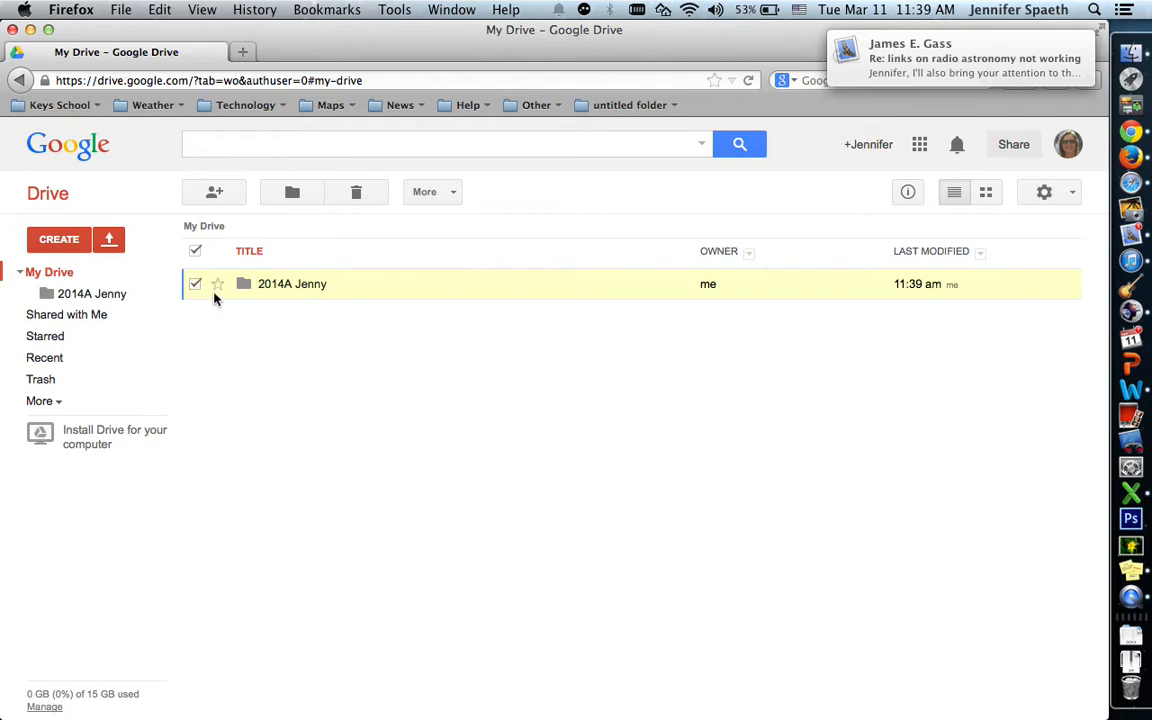
click(450, 193)
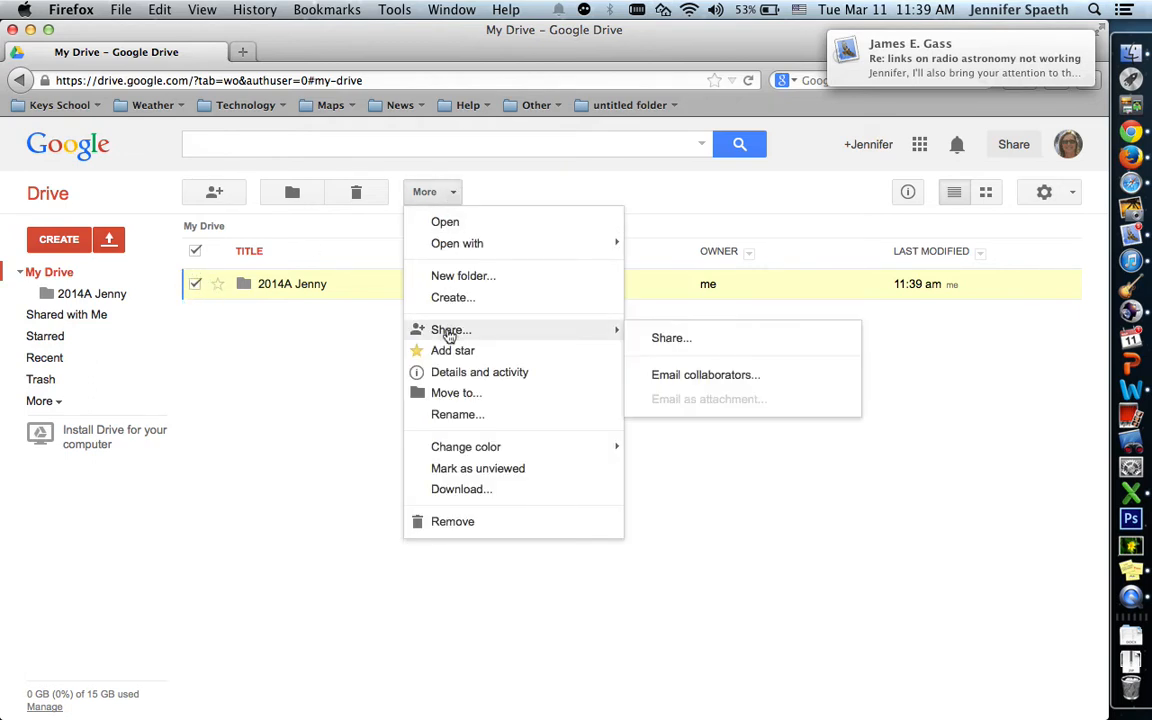
click(216, 195)
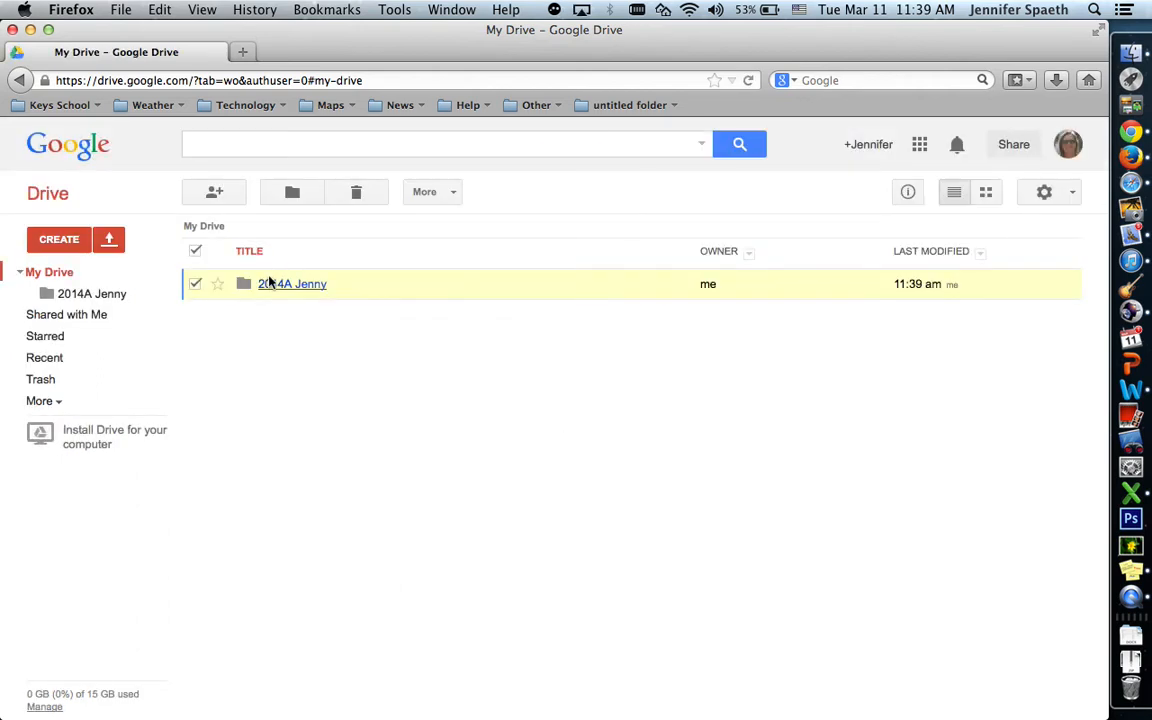
click(410, 580)
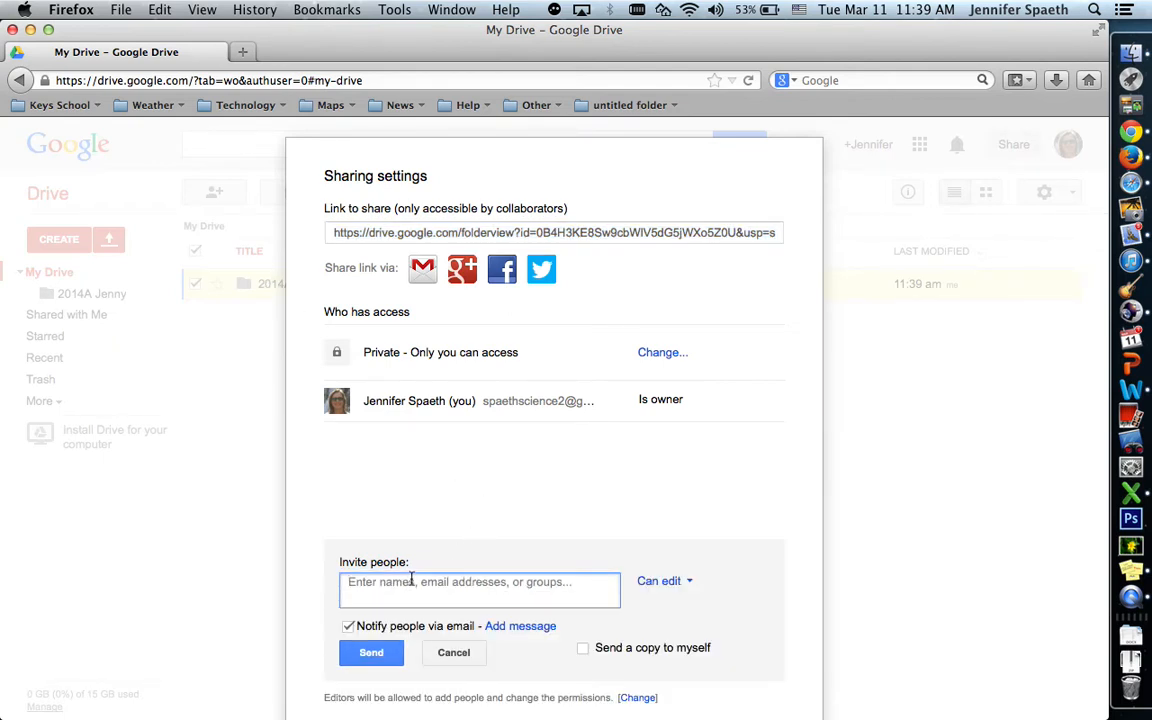
text(adam)
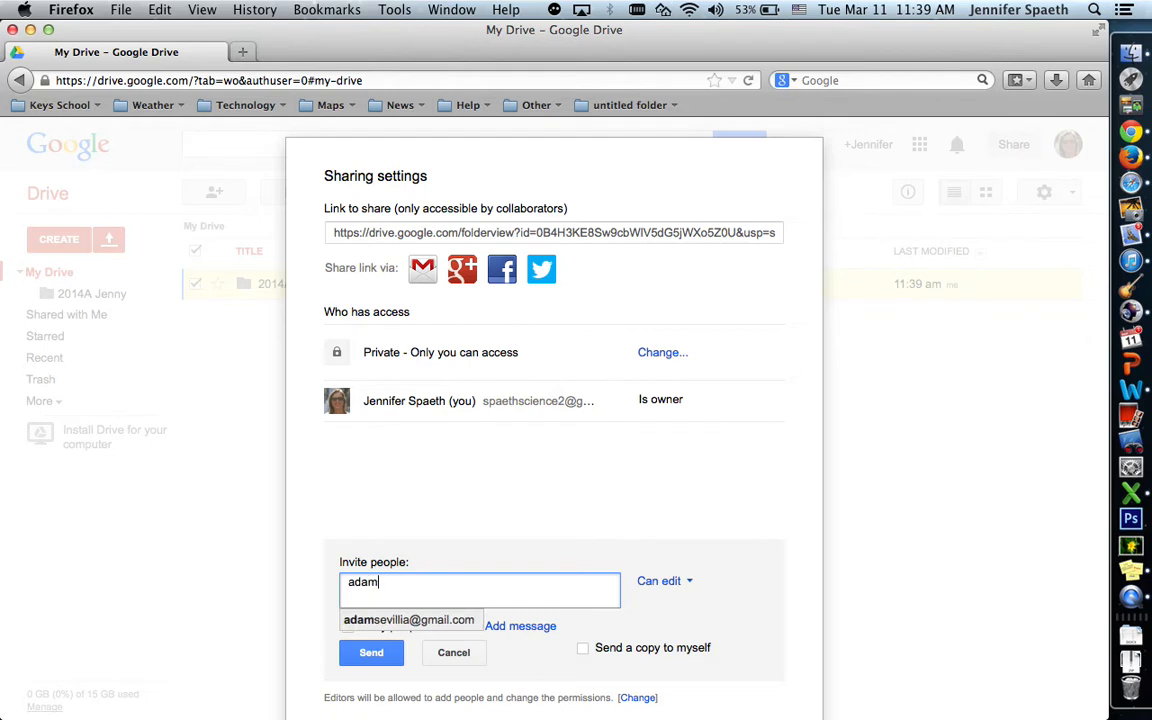
key(Return)
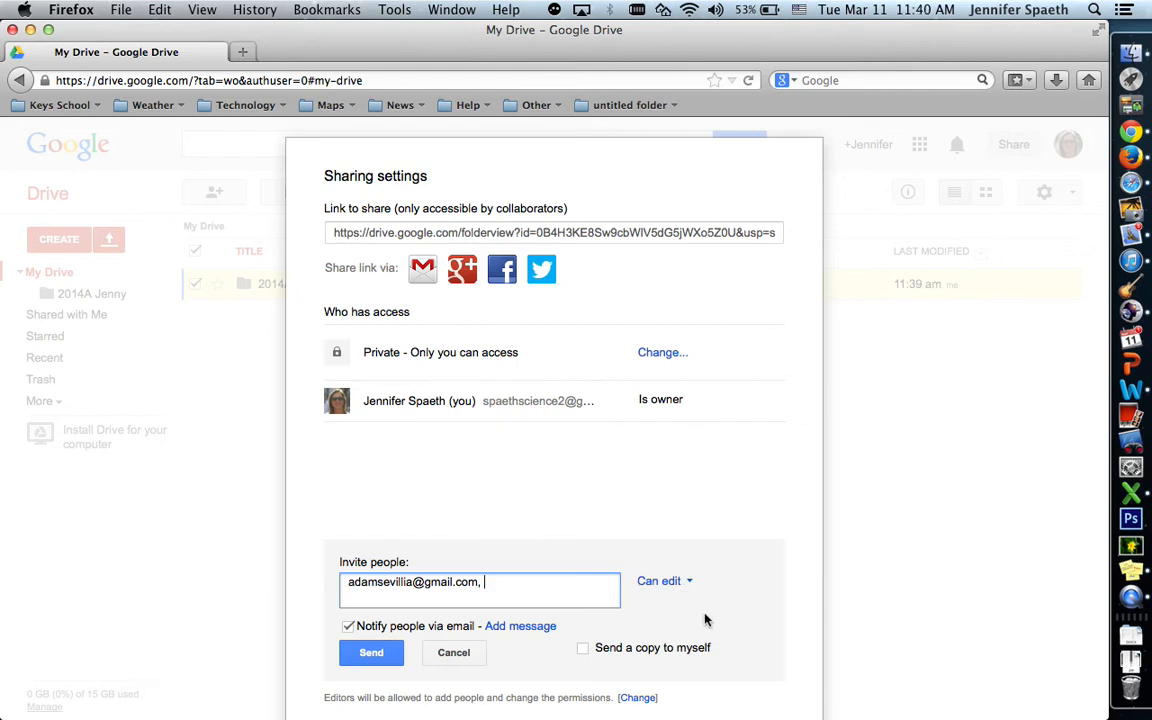
click(372, 655)
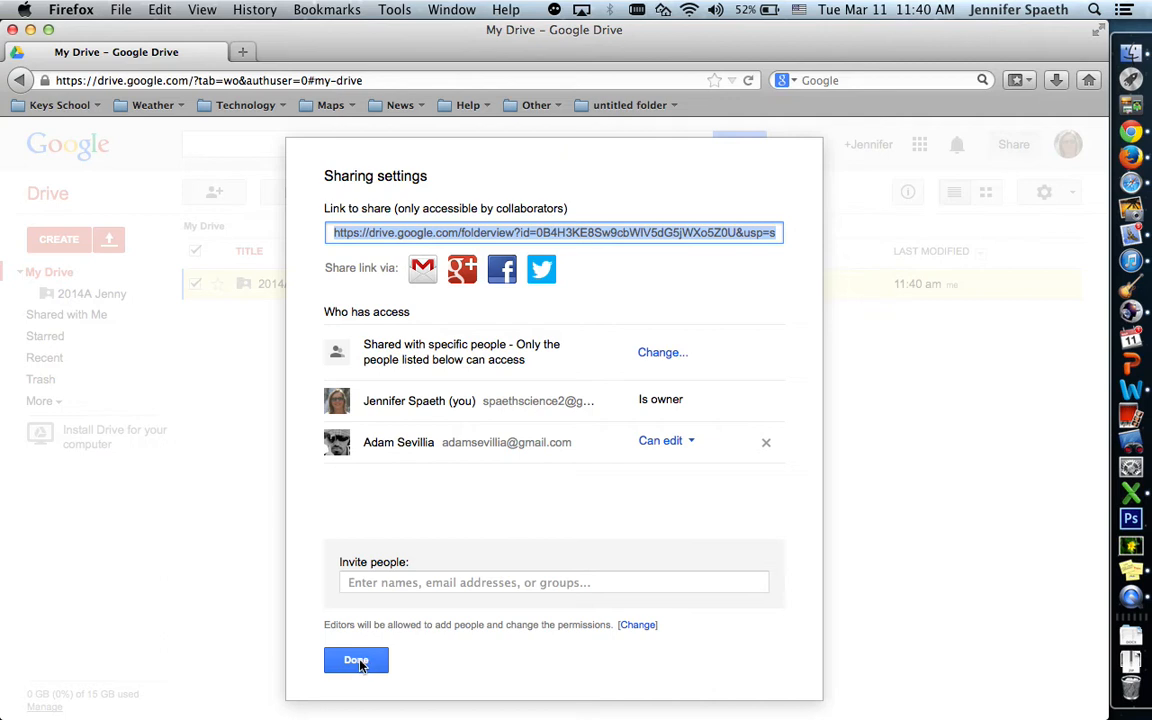
click(357, 660)
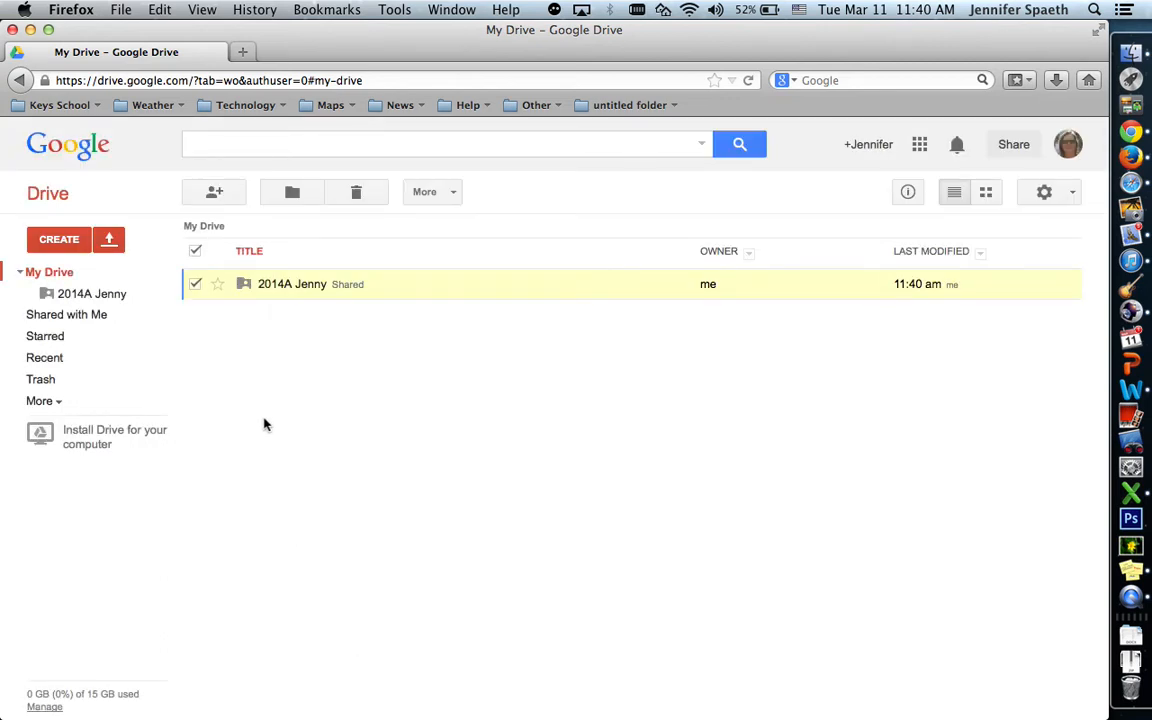
Inside the shared 2014A folder, create a shared subfolder named "notebooks"
click(244, 284)
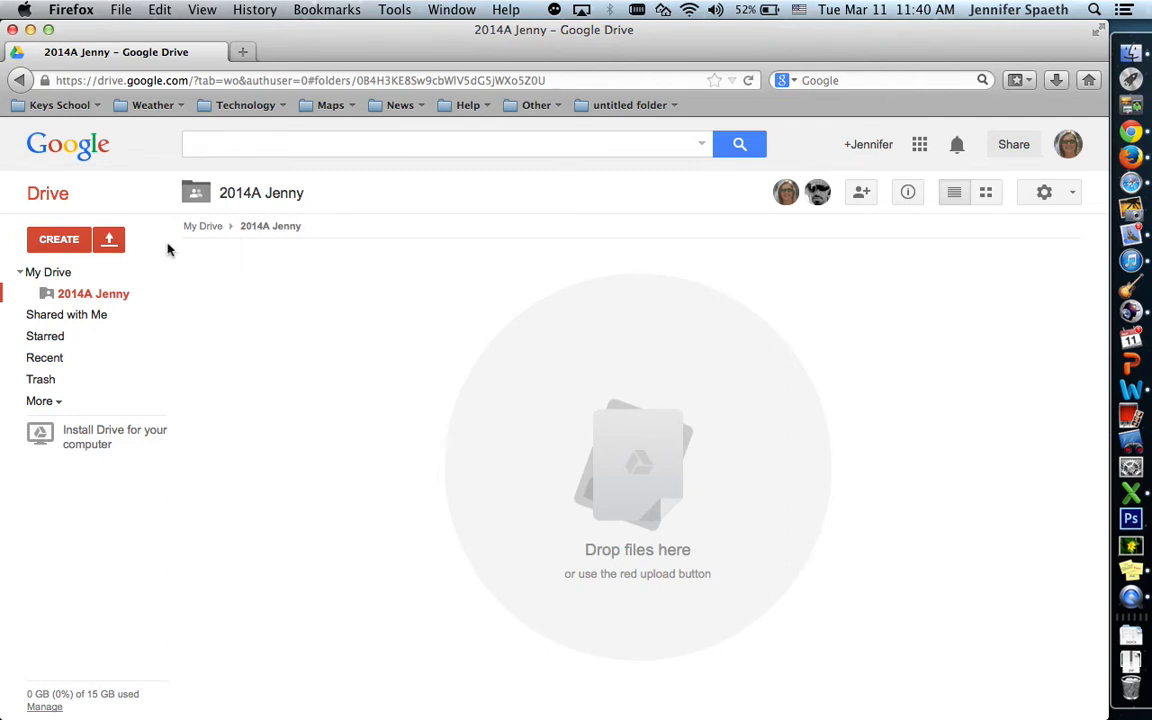
click(65, 242)
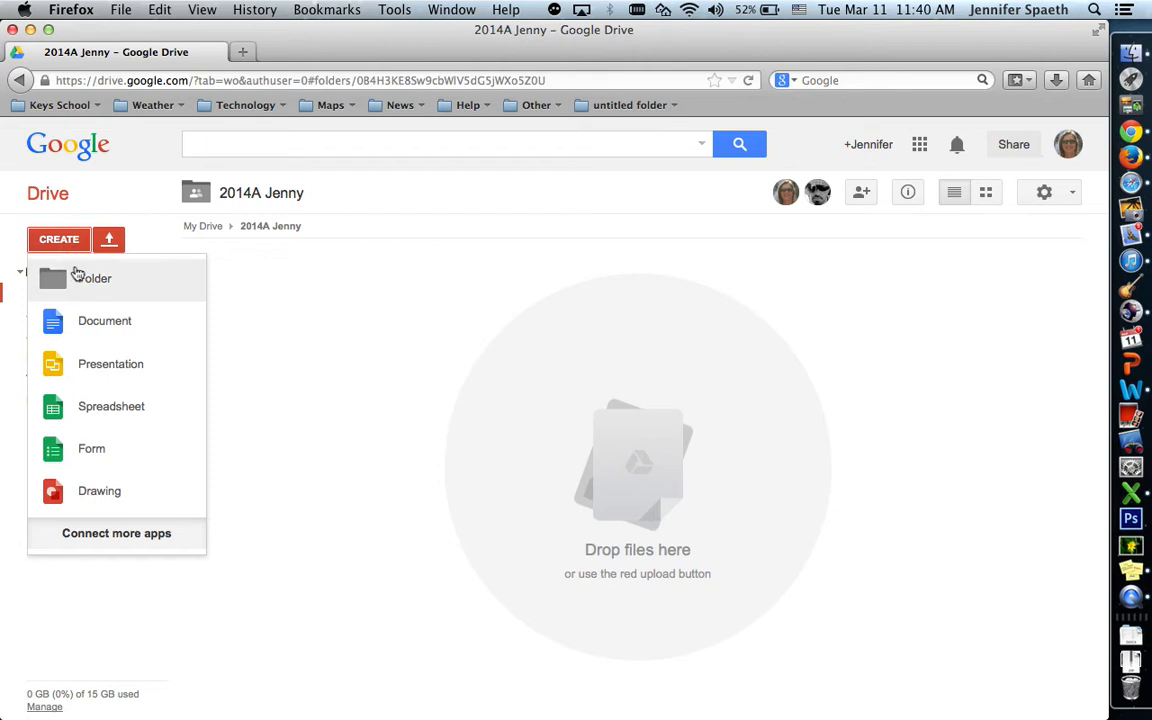
click(76, 276)
text(notebooks)
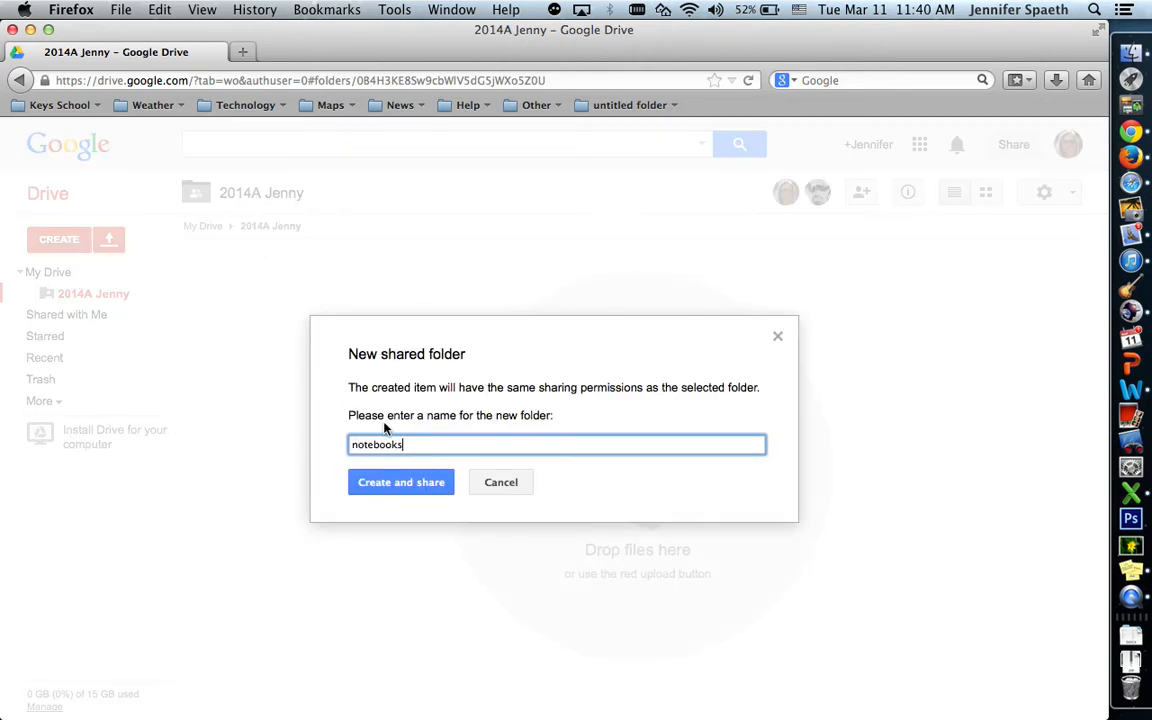
click(400, 482)
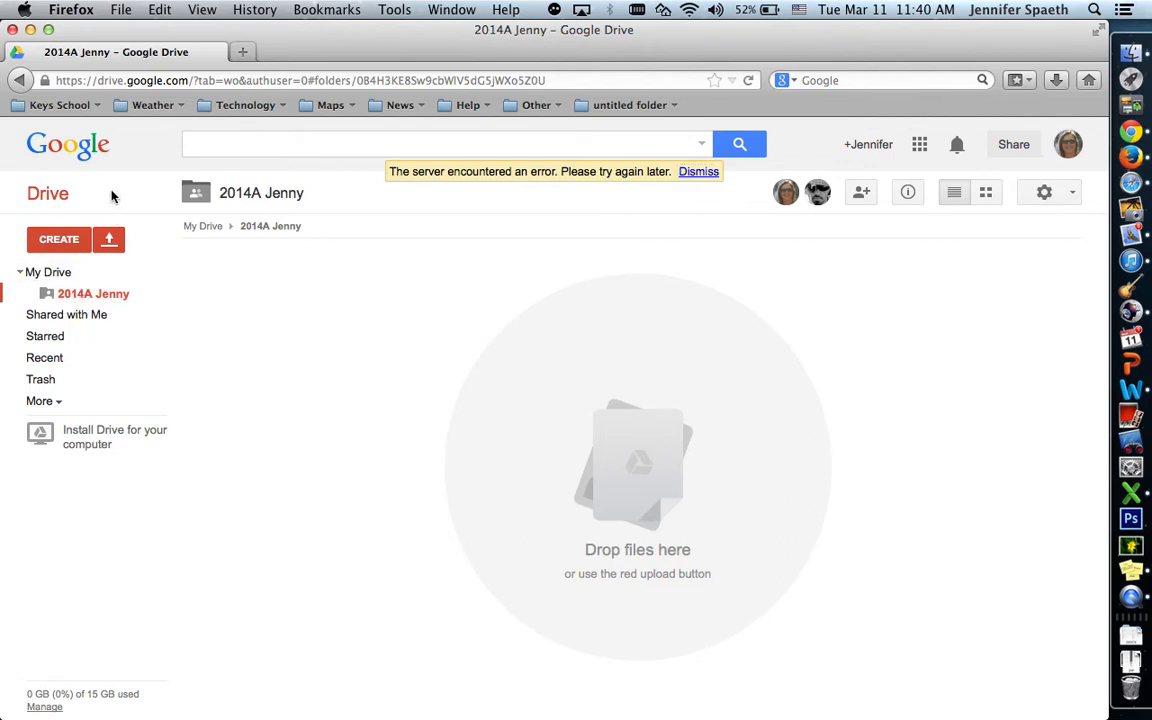
Create the "notebooks" subfolder again in the 2014A folder, and move one of the two duplicates to the trash
click(62, 236)
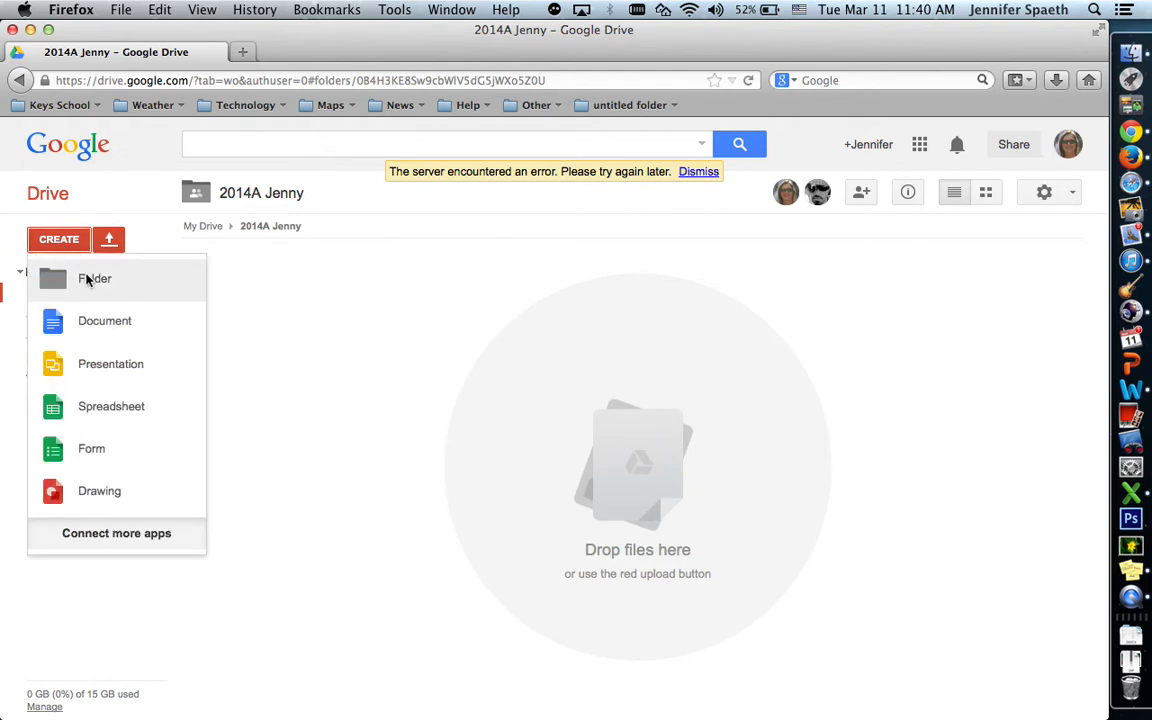
click(88, 277)
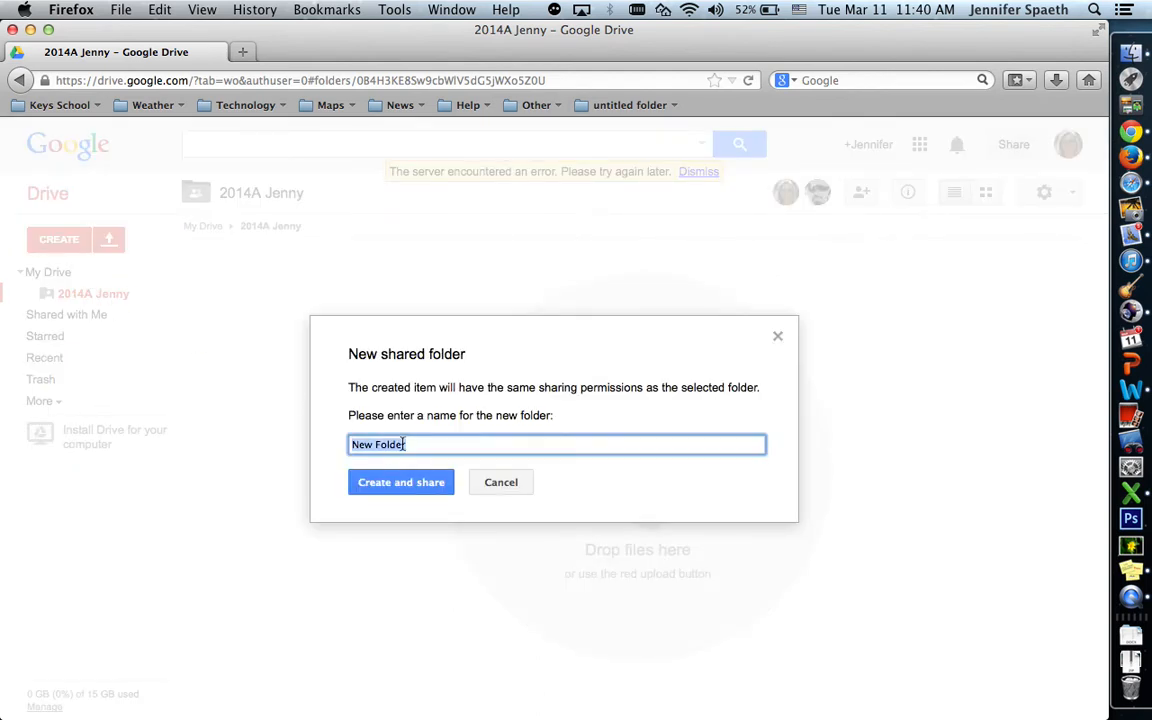
text(notebooks)
click(409, 482)
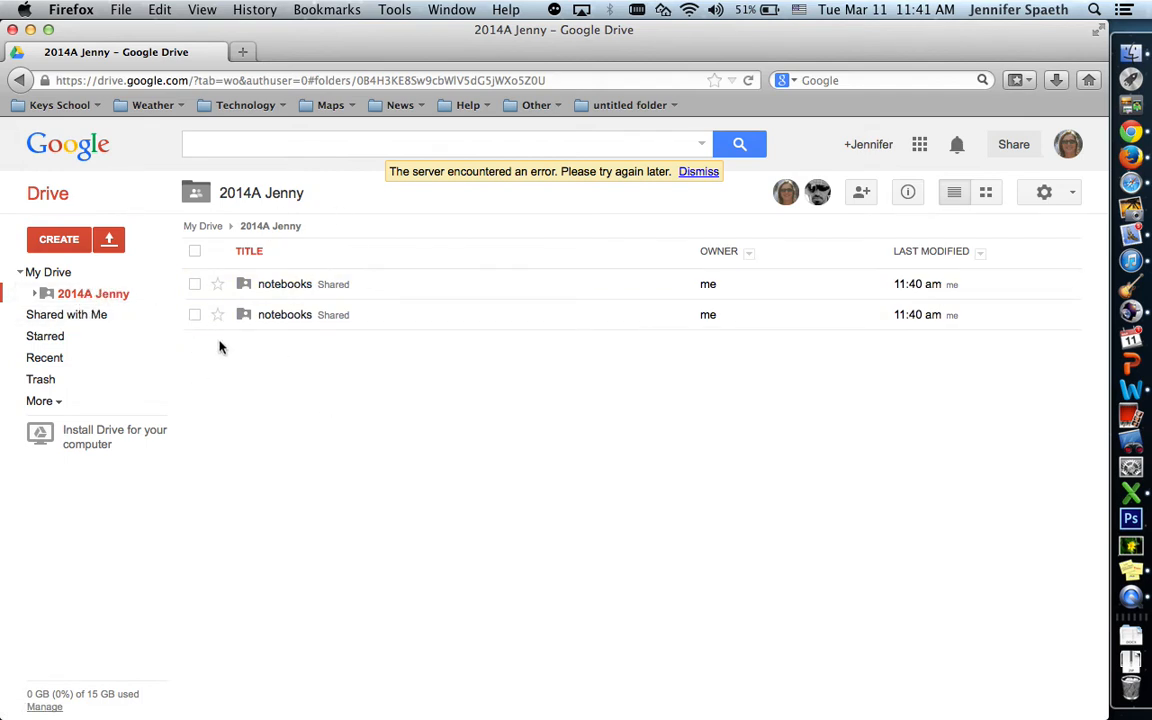
click(195, 285)
click(356, 192)
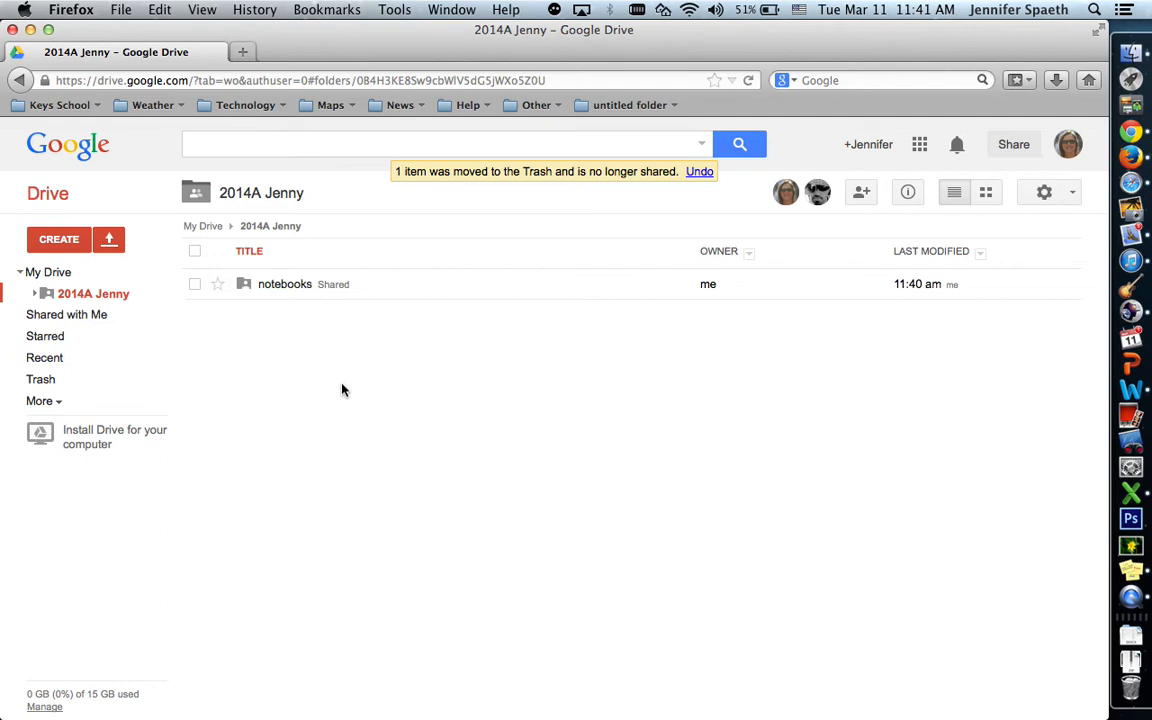
Create a second shared subfolder named "test corrections" in the 2014A folder
click(60, 239)
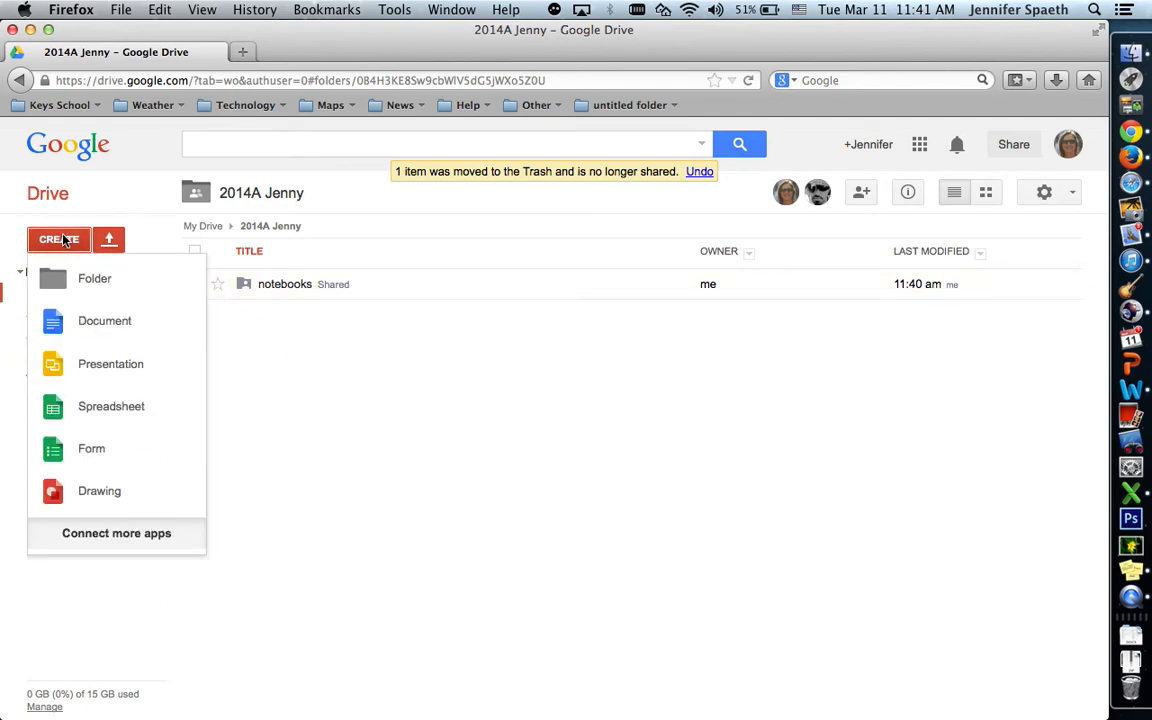
click(81, 284)
text(test corrections)
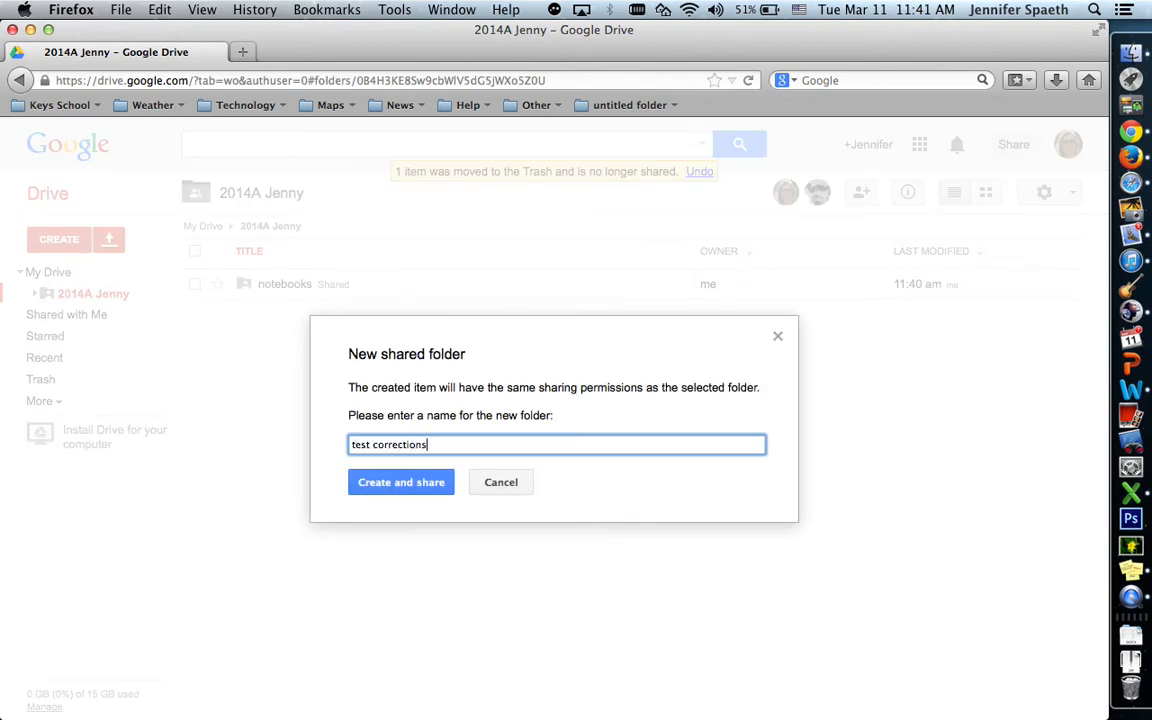
click(393, 482)
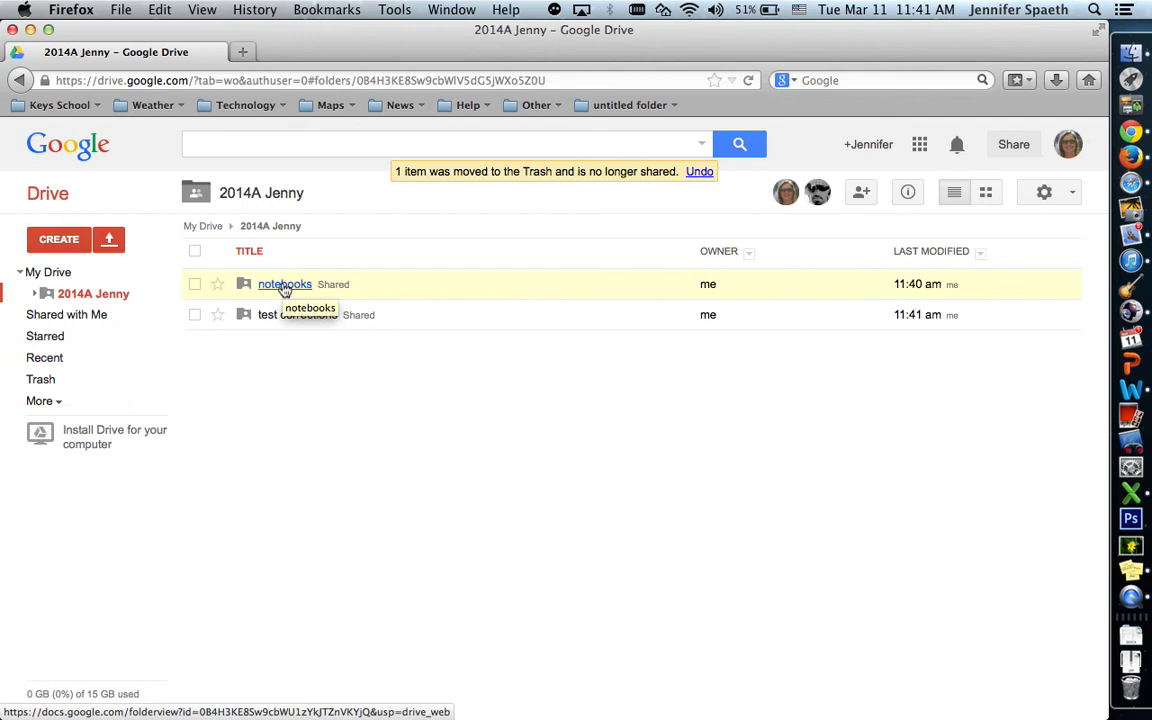
In the "test corrections" folder, create a shared document and name it "chemistry test"
click(279, 317)
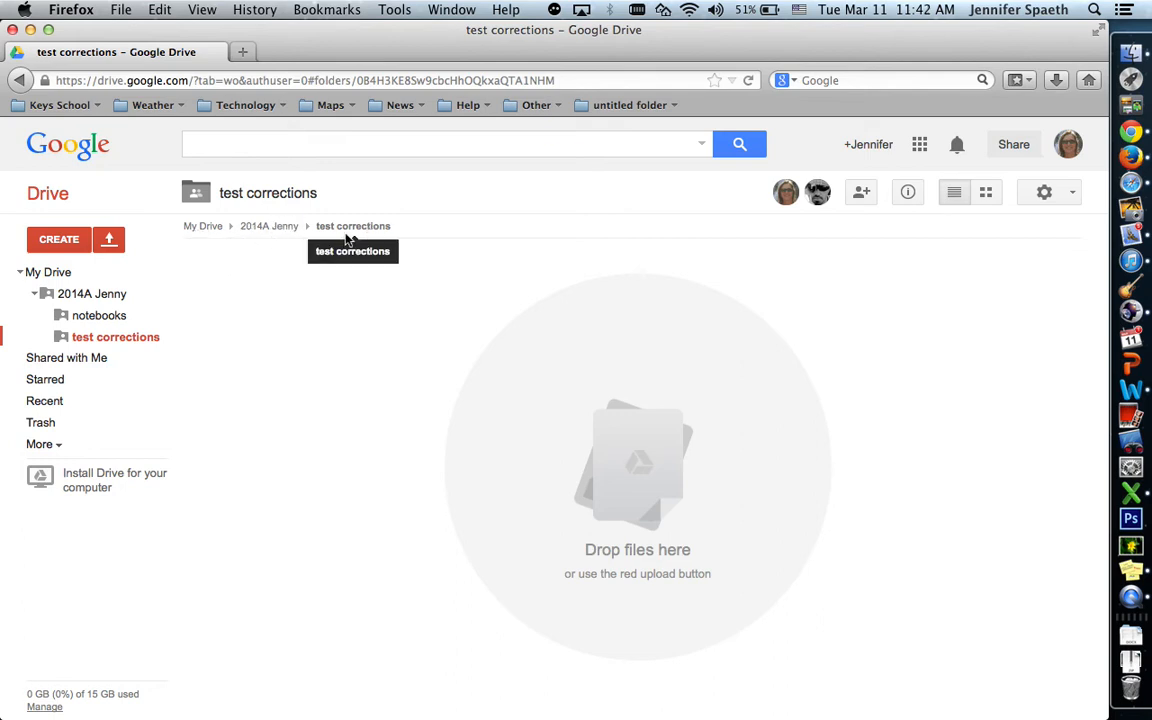
click(59, 239)
click(105, 322)
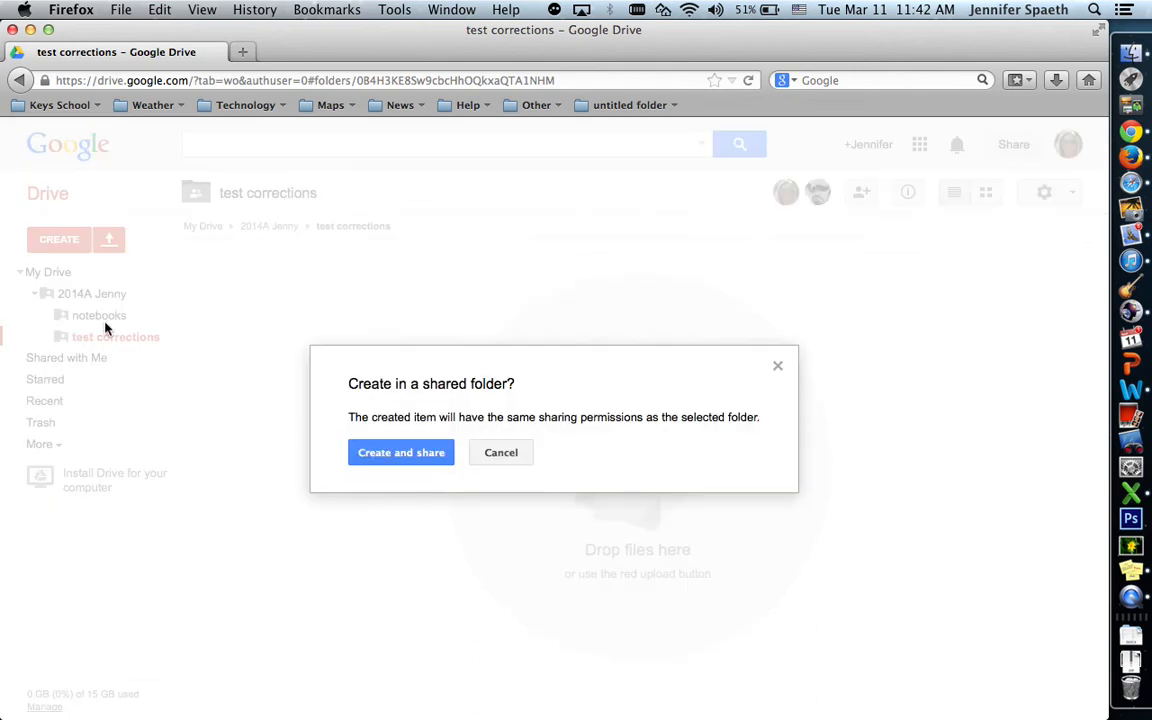
click(408, 454)
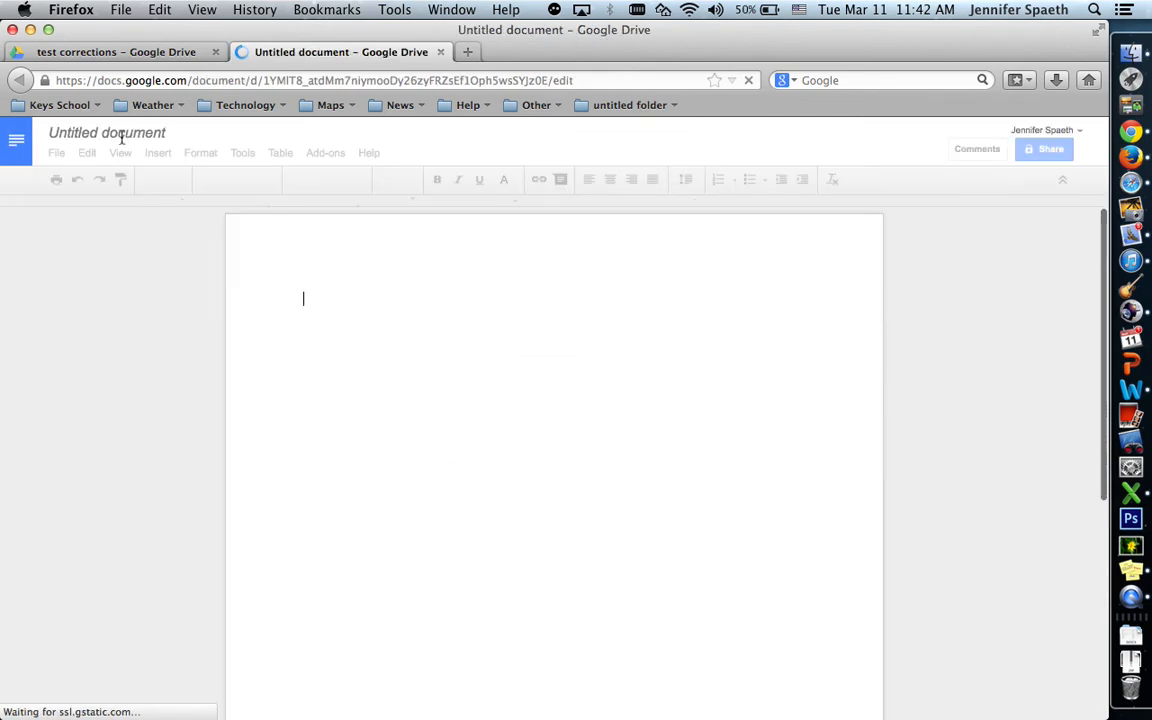
click(121, 140)
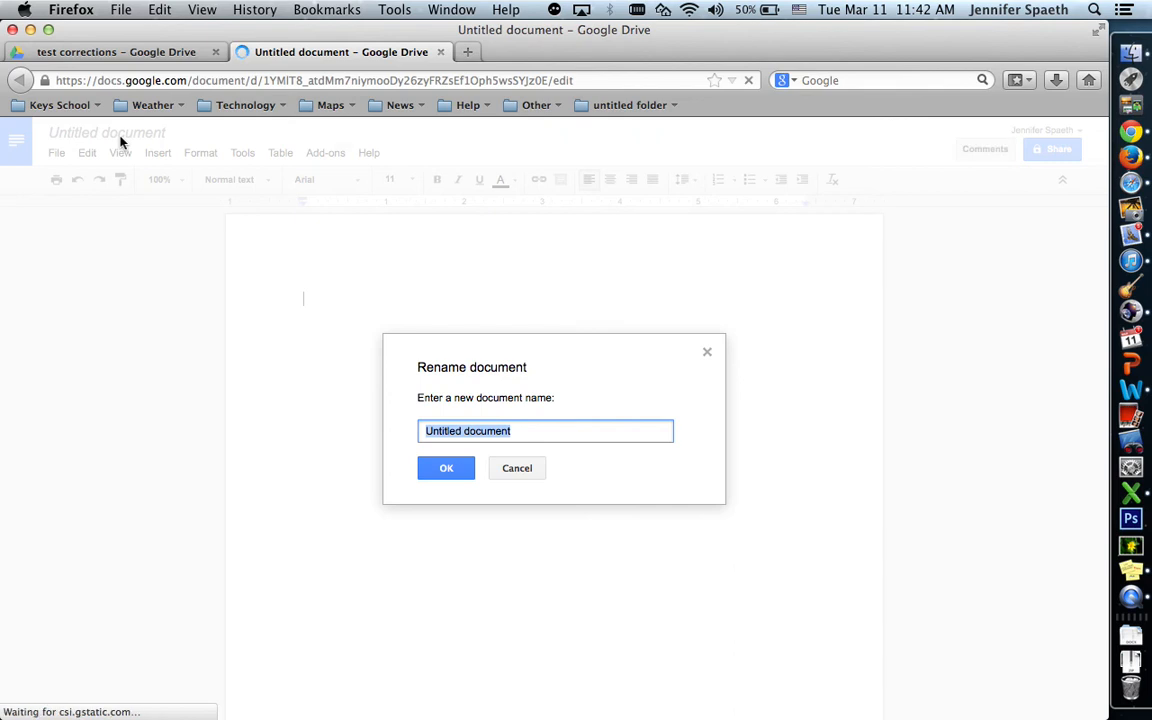
text(chemistr)
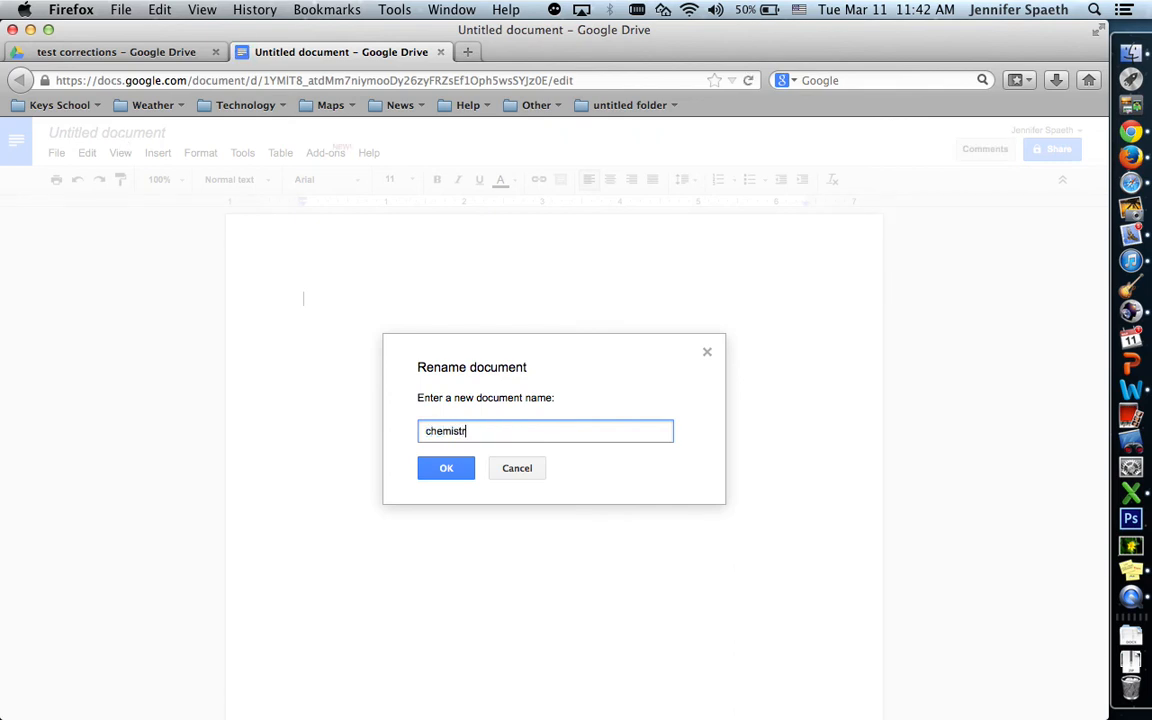
text(y test)
click(455, 469)
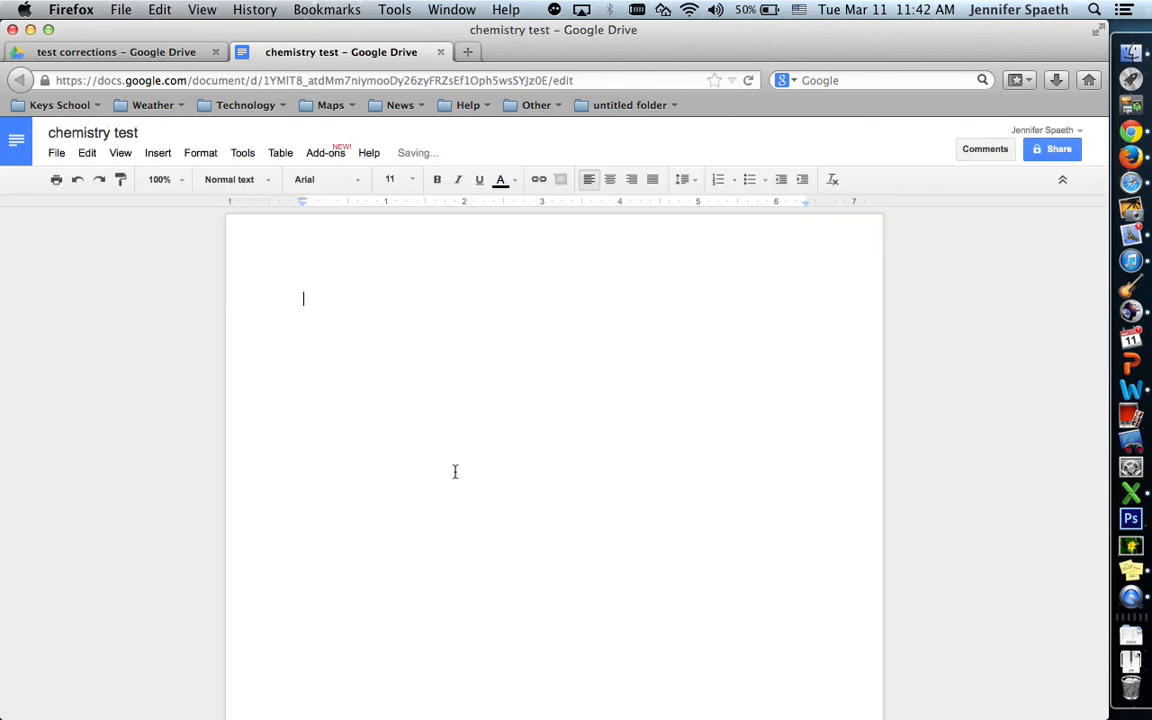
Write "1. question" in the document, followed by the lines "incorrect answer" and "correct answer"
text(1.)
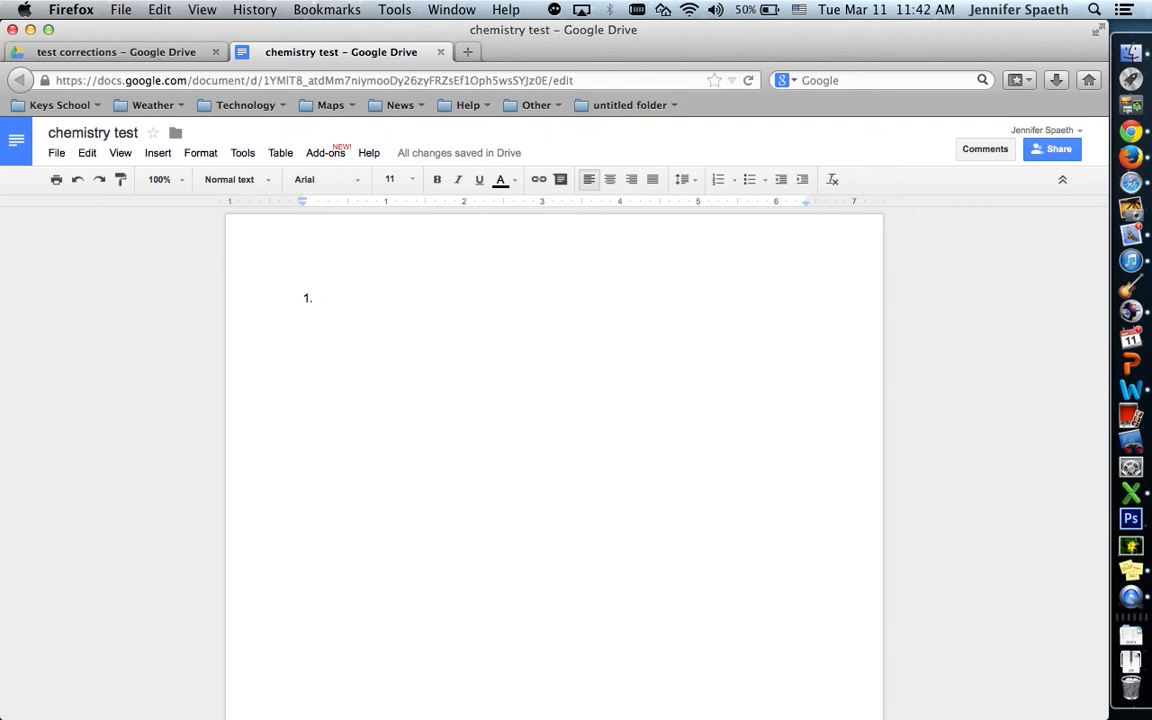
key(Return)
key(BackSpace)
text(q)
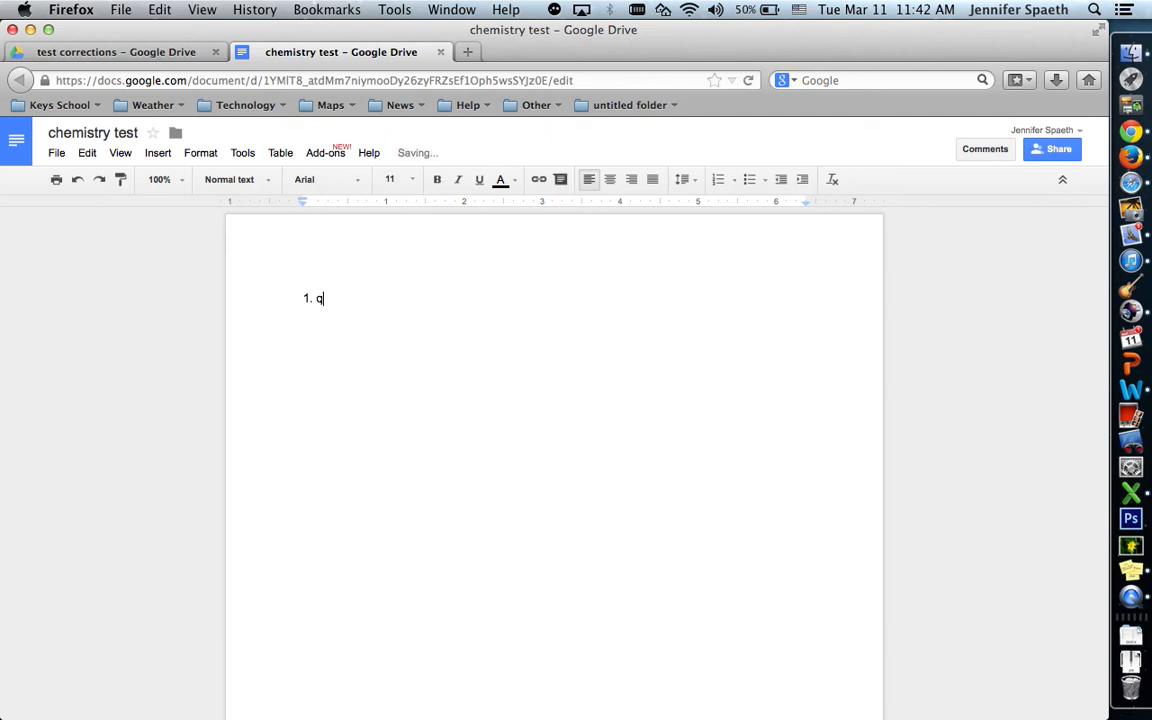
text(uestions)
key(BackSpace)
key(Return)
text(corre)
key(BackSpace)
text(rect answer)
key(Return)
text(incorrect answe)
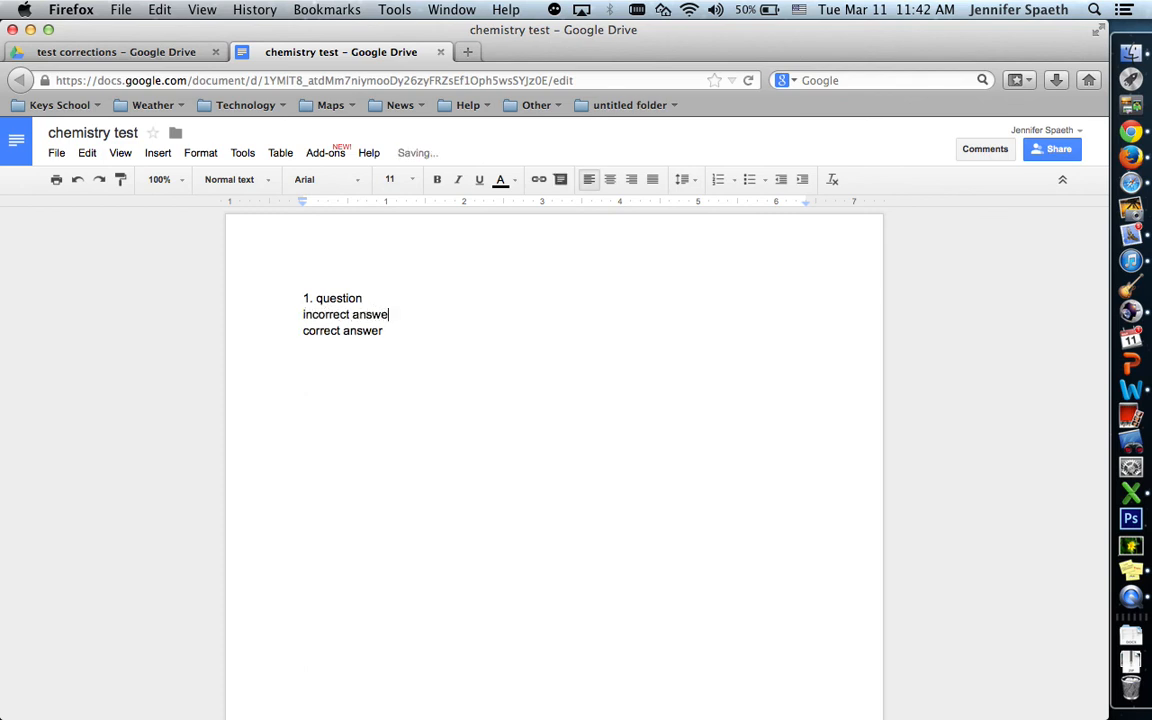
text(r)
Leave a blank line below "correct answer" and start the next item with "2."
key(Down)
key(Return)
key(Return)
text(2.)
Close the chemistry test document and return to the "test corrections" folder
key(super+Tab)
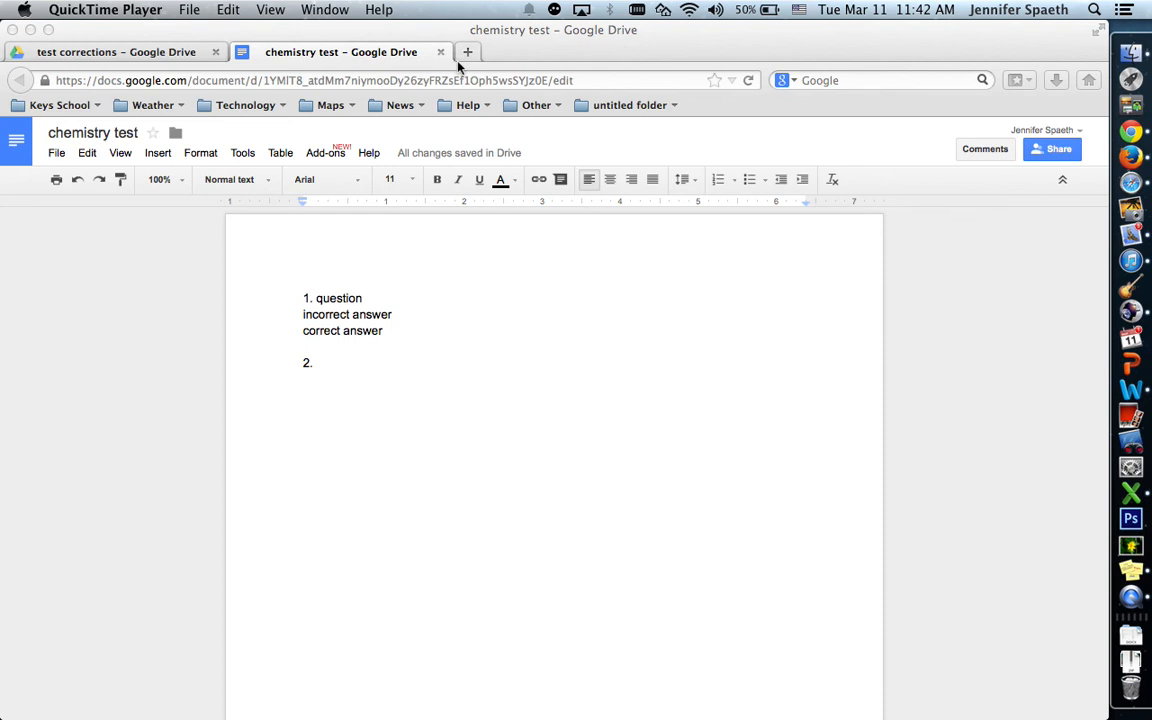
key(super+Tab)
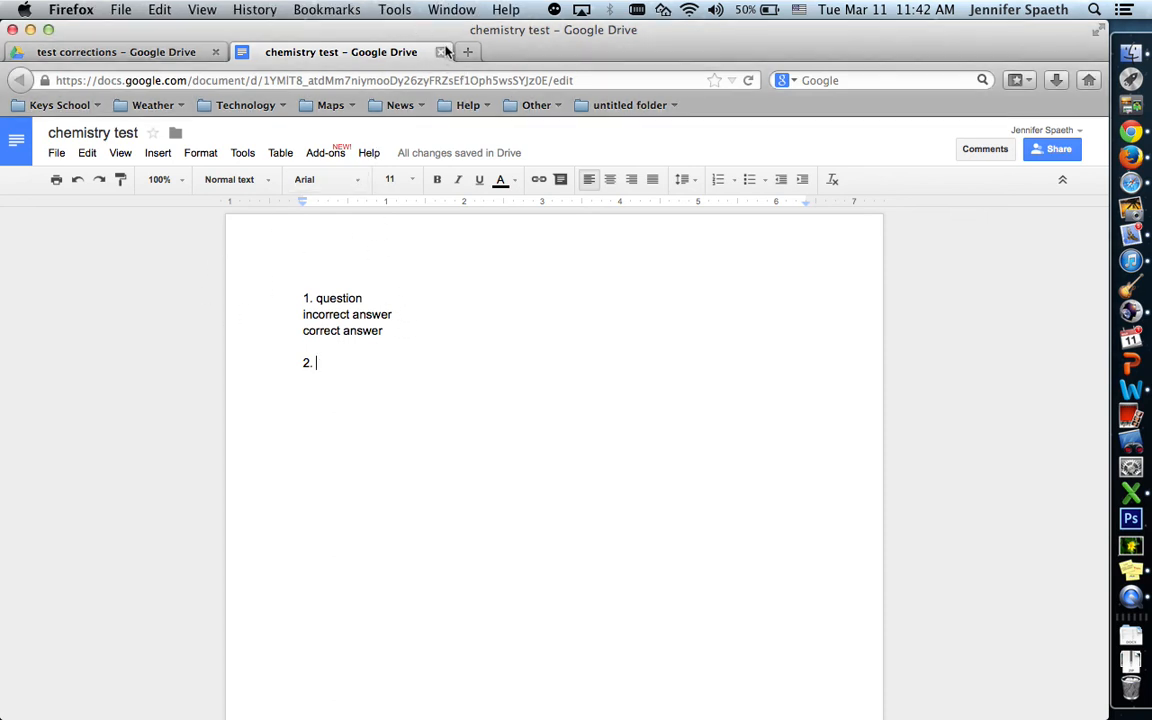
click(441, 52)
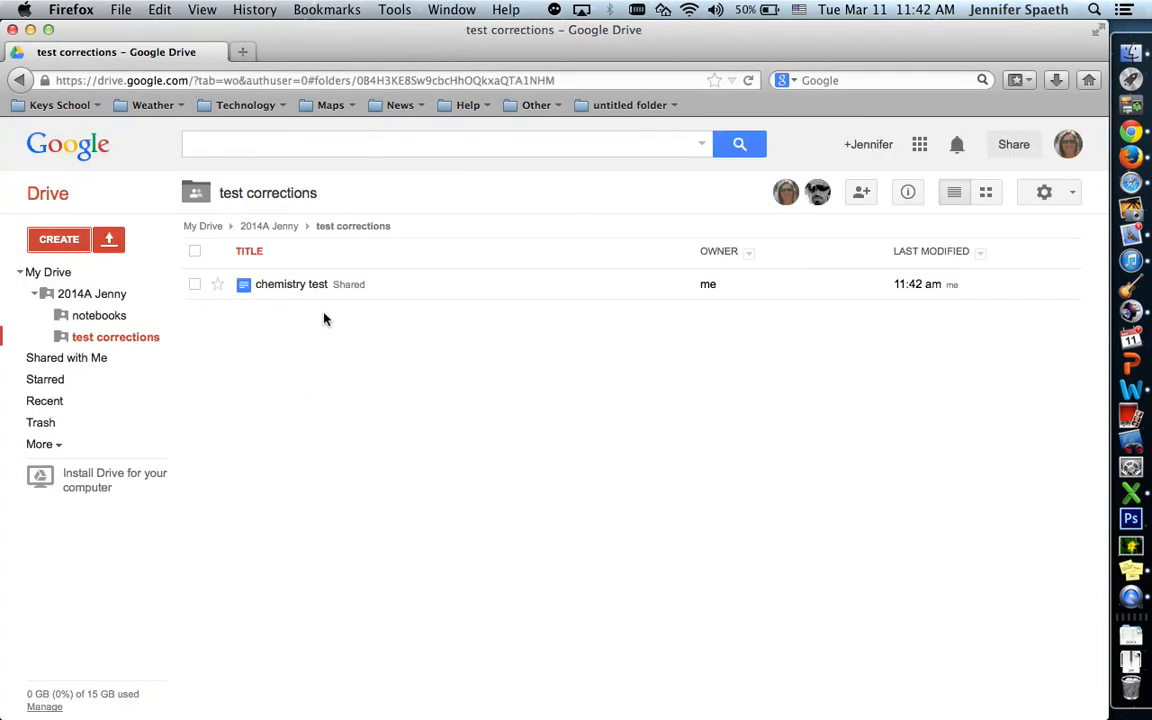